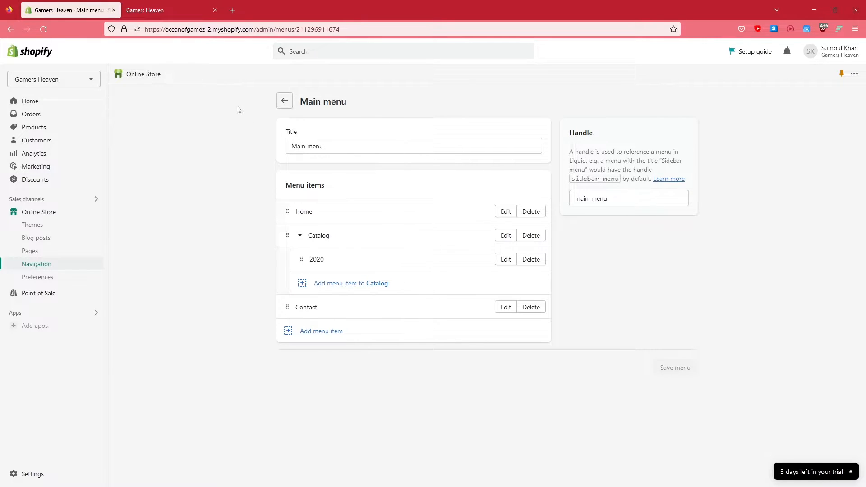
- Create a store page titled "Demo" with empty content, save it and return to the list of pages
{"action": "left_click", "coordinate": [83, 251]}
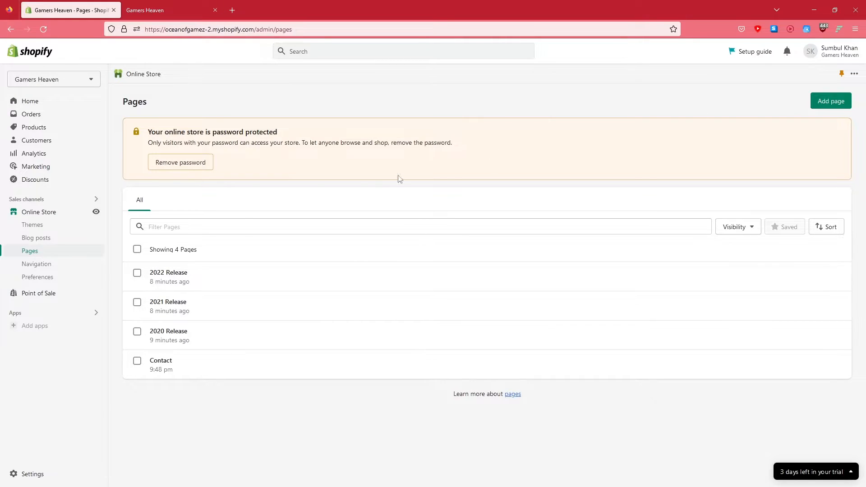
{"action": "left_click", "coordinate": [818, 100]}
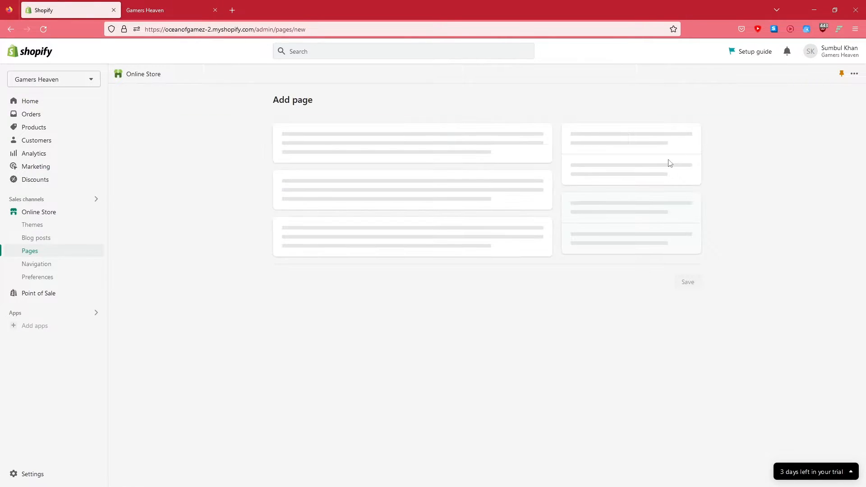
{"action": "left_click", "coordinate": [415, 152]}
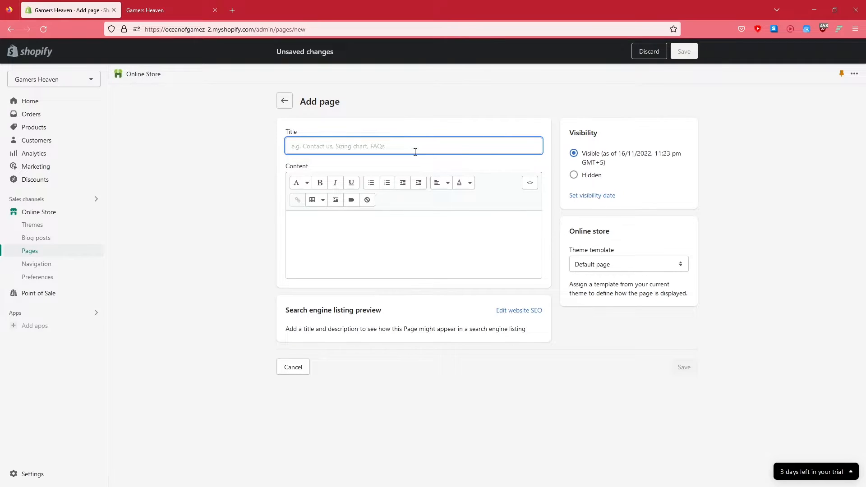
{"action": "type", "text": "Demo"}
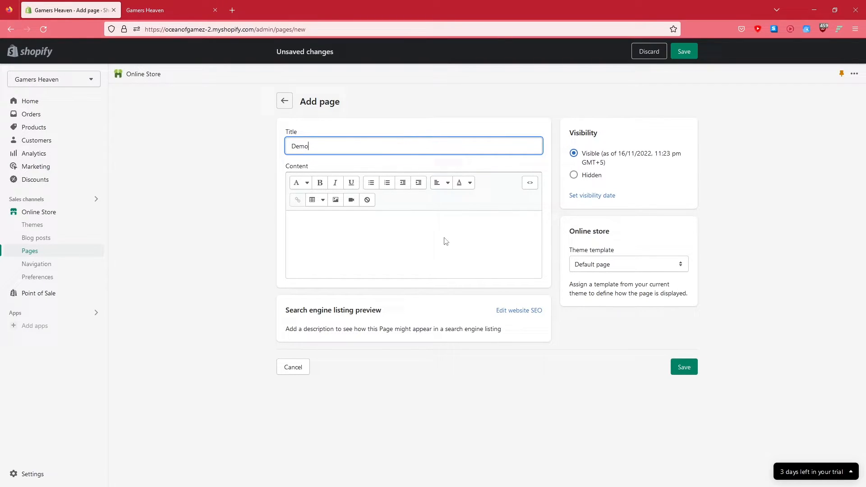
{"action": "left_click", "coordinate": [445, 241]}
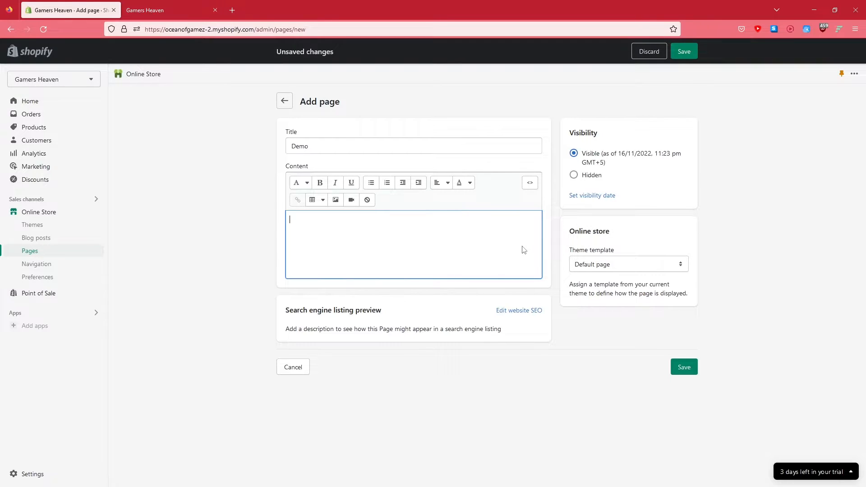
{"action": "left_click", "coordinate": [674, 361]}
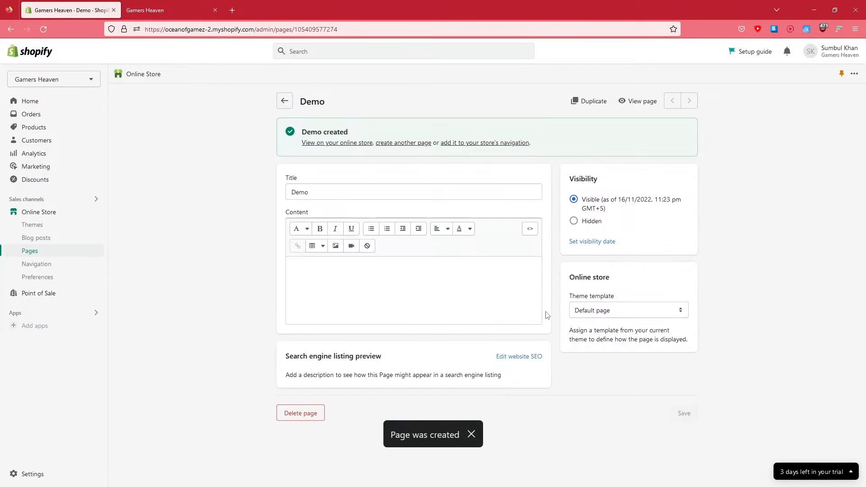
{"action": "left_click", "coordinate": [285, 102]}
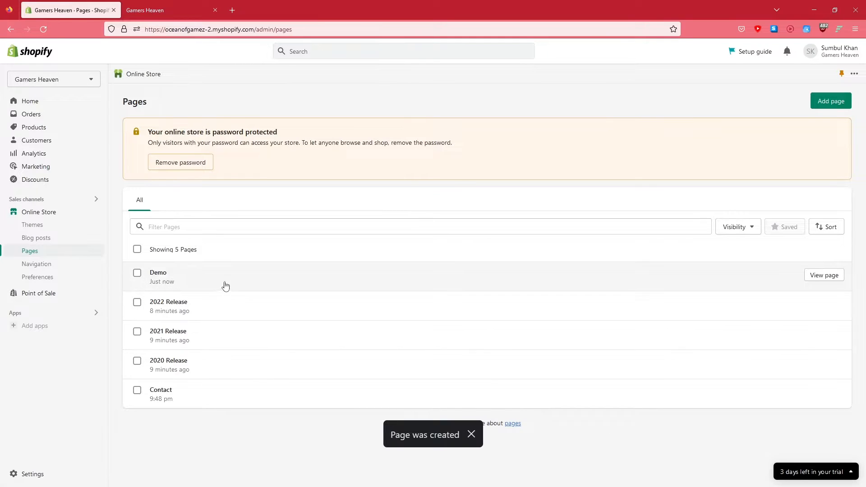
- Open the store's navigation settings and check the Catalog drop-down on the storefront
{"action": "left_click", "coordinate": [79, 267]}
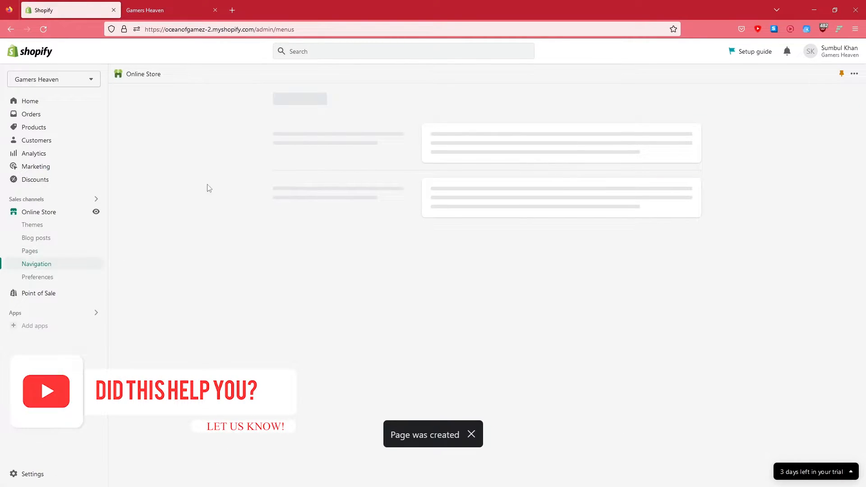
{"action": "left_click", "coordinate": [162, 10]}
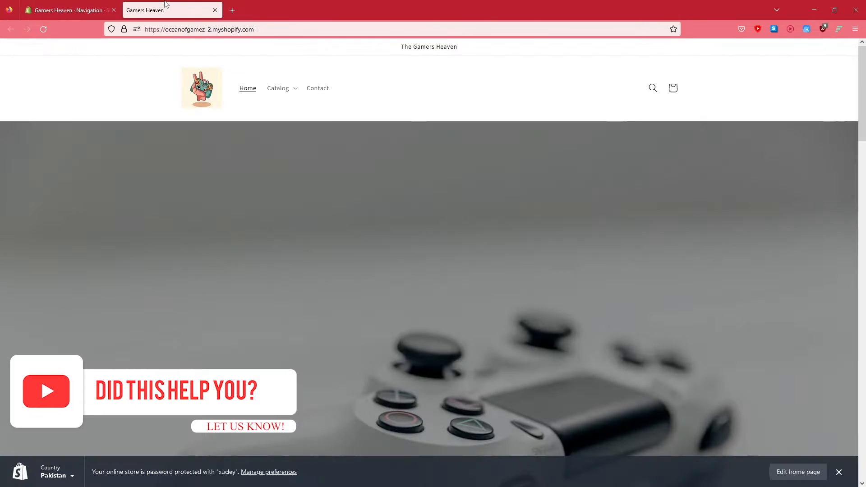
{"action": "left_click", "coordinate": [295, 90]}
{"action": "left_click", "coordinate": [105, 4]}
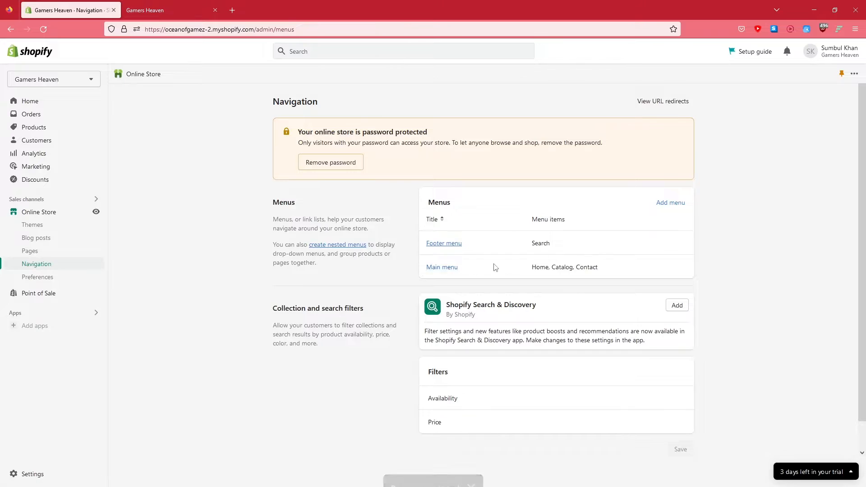
- Add an item named "2021" to the Main menu, linked to the 2021 Release page
{"action": "left_click", "coordinate": [456, 269]}
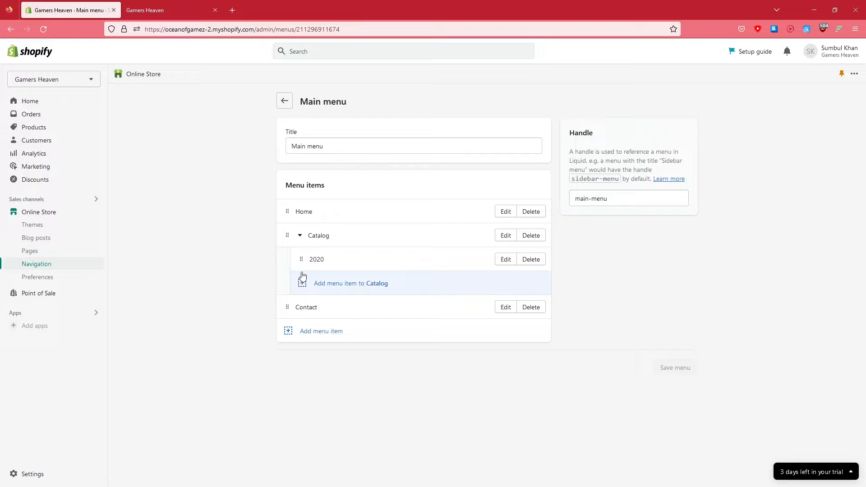
{"action": "left_click", "coordinate": [298, 336]}
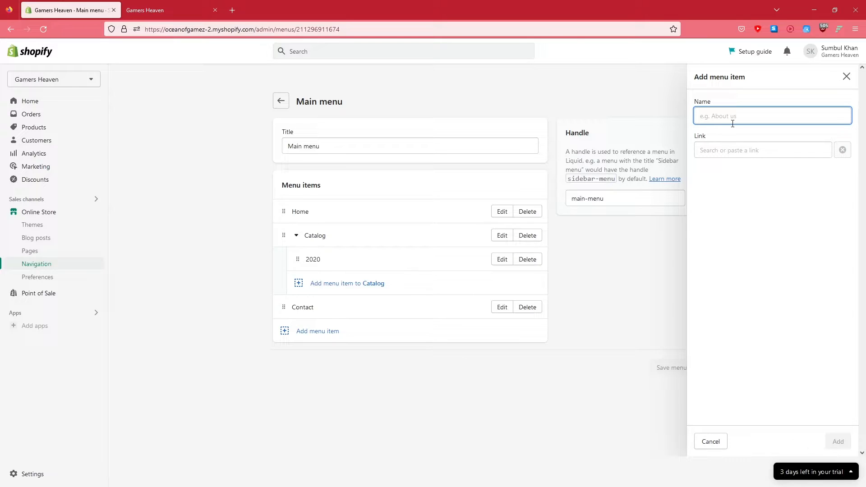
{"action": "type", "text": "2021"}
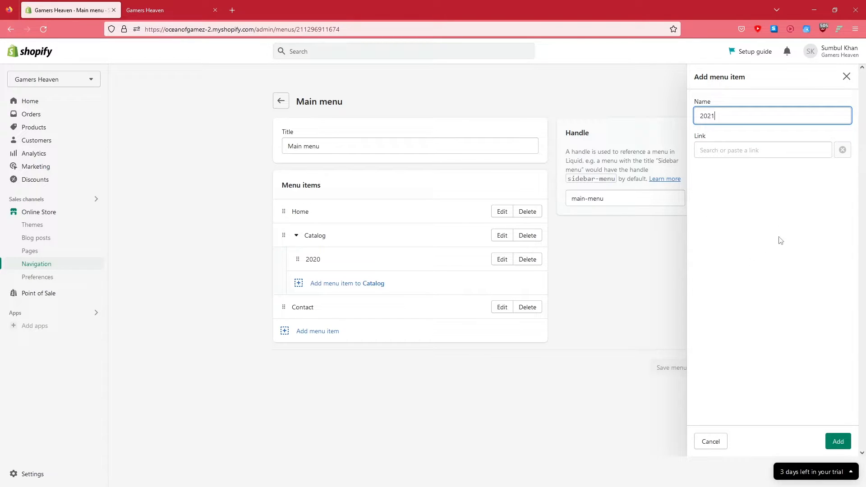
{"action": "left_click", "coordinate": [808, 146]}
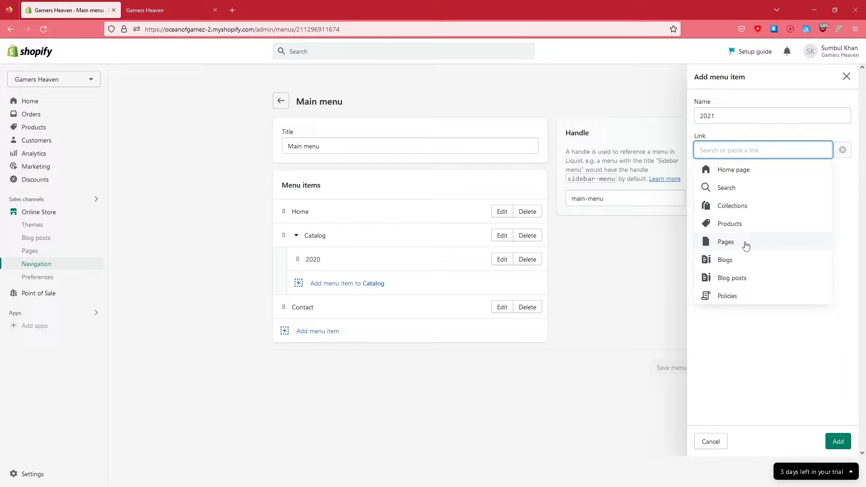
{"action": "left_click", "coordinate": [726, 246]}
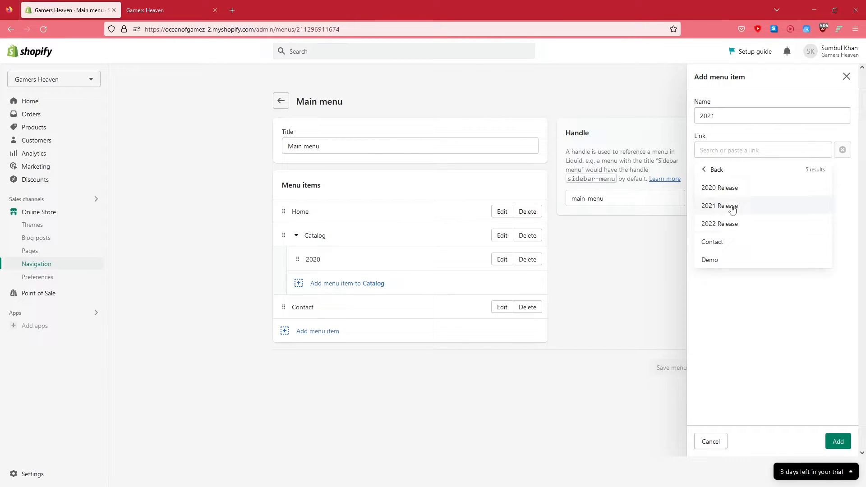
{"action": "left_click", "coordinate": [731, 206]}
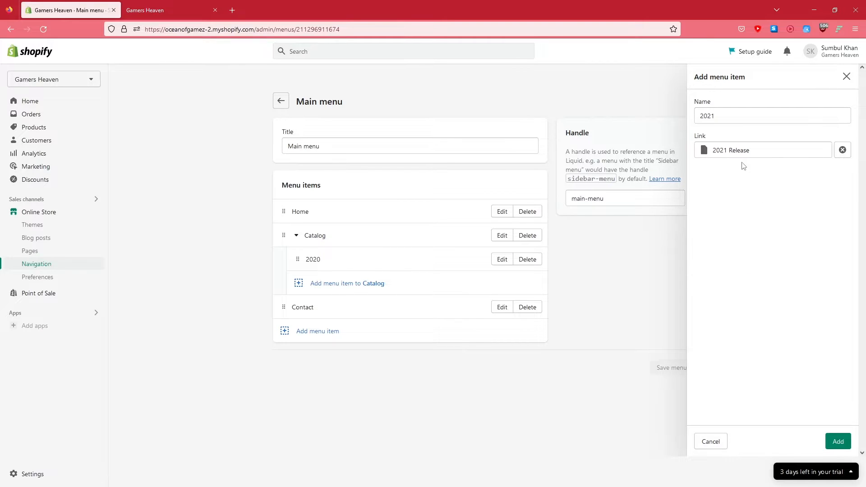
{"action": "left_click", "coordinate": [835, 440]}
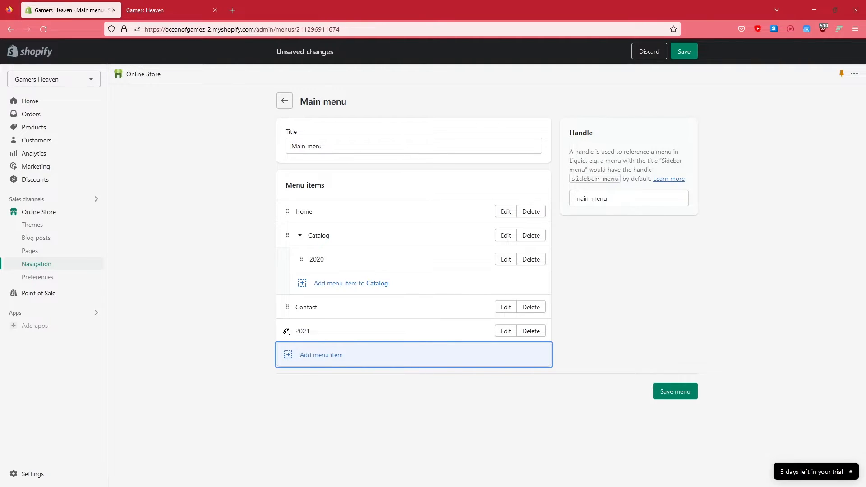
- Nest the 2021 item under Catalog, above 2020, and save the menu
{"action": "mouse_move", "coordinate": [289, 335]}
{"action": "left_mouse_down"}
{"action": "mouse_move", "coordinate": [291, 261]}
{"action": "mouse_move", "coordinate": [318, 239]}
{"action": "mouse_move", "coordinate": [328, 251]}
{"action": "mouse_move", "coordinate": [286, 247]}
{"action": "mouse_move", "coordinate": [268, 293]}
{"action": "mouse_move", "coordinate": [296, 338]}
{"action": "mouse_move", "coordinate": [286, 335]}
{"action": "mouse_move", "coordinate": [287, 311]}
{"action": "mouse_move", "coordinate": [284, 331]}
{"action": "mouse_move", "coordinate": [284, 307]}
{"action": "mouse_move", "coordinate": [286, 321]}
{"action": "left_mouse_up"}
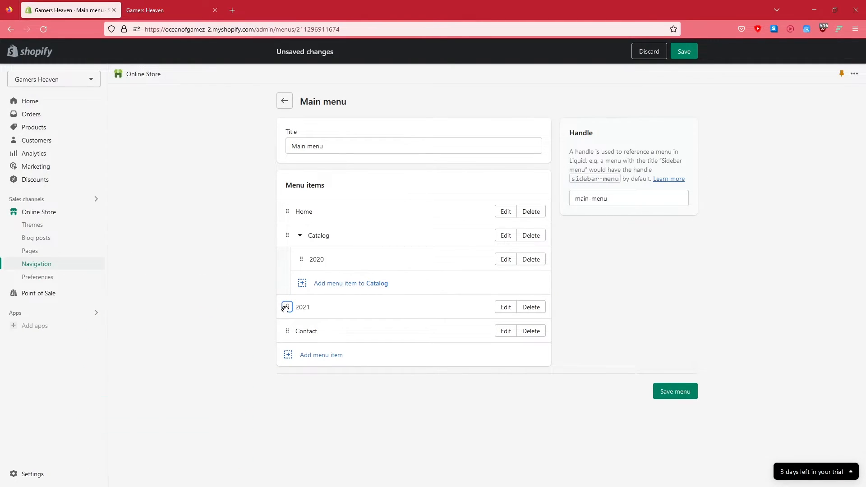
{"action": "left_click_drag", "start_coordinate": [285, 308], "coordinate": [296, 270]}
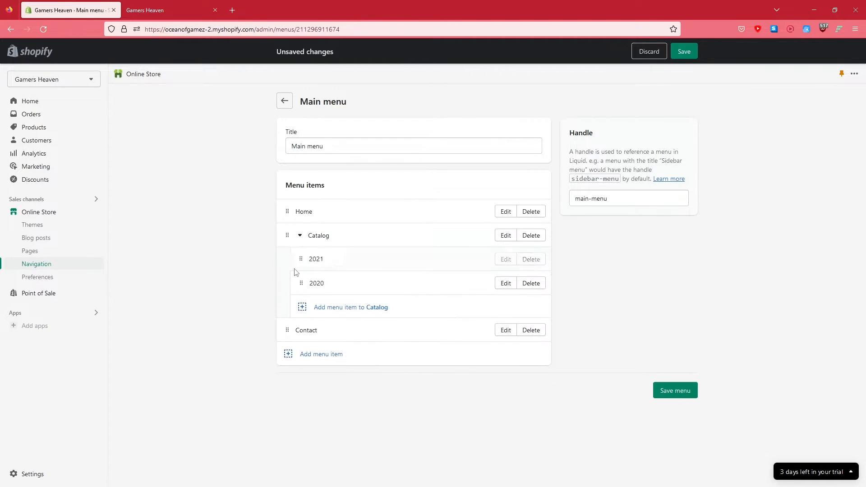
{"action": "left_click", "coordinate": [300, 235]}
{"action": "left_click", "coordinate": [300, 235]}
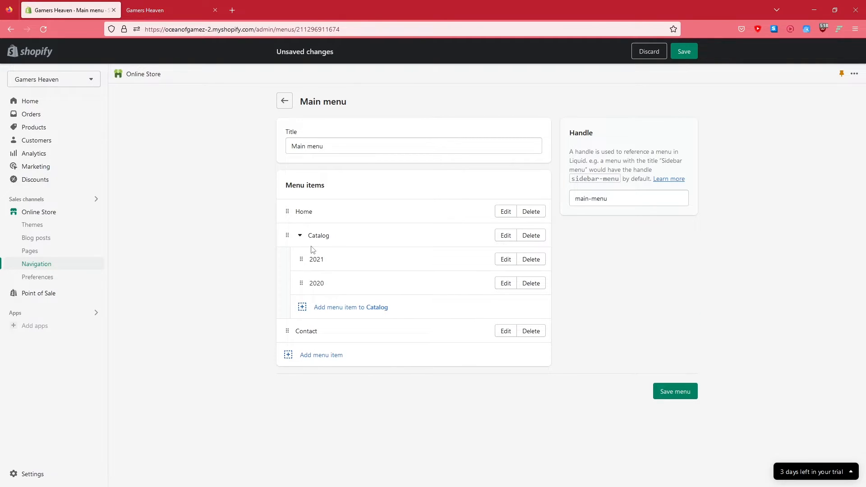
{"action": "left_click", "coordinate": [677, 390]}
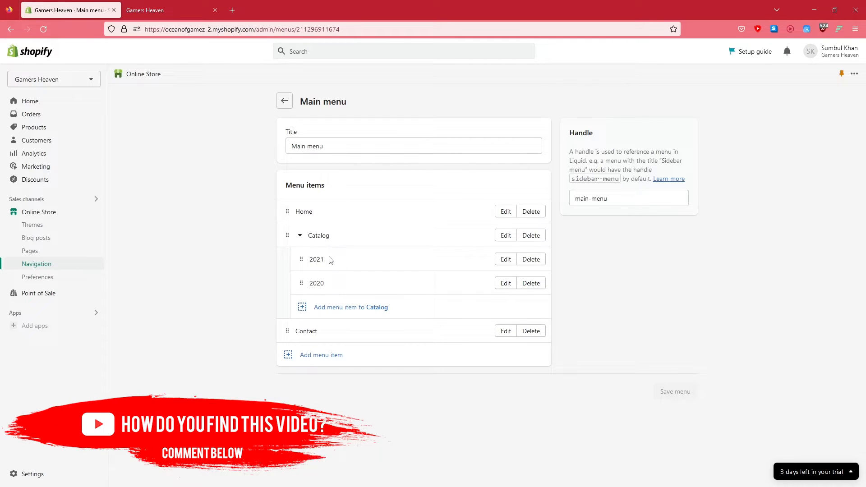
- Add another top-level Main menu item named "Demo", linked to the Demo page
{"action": "left_click", "coordinate": [323, 355]}
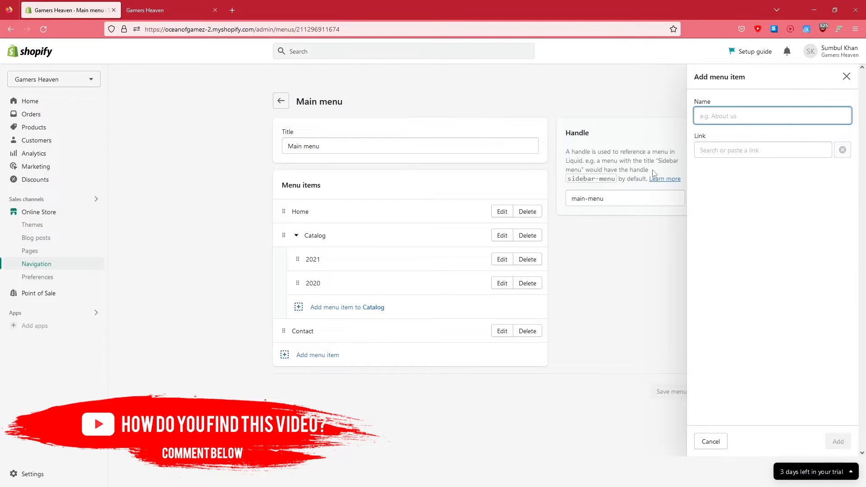
{"action": "type", "text": "Demo"}
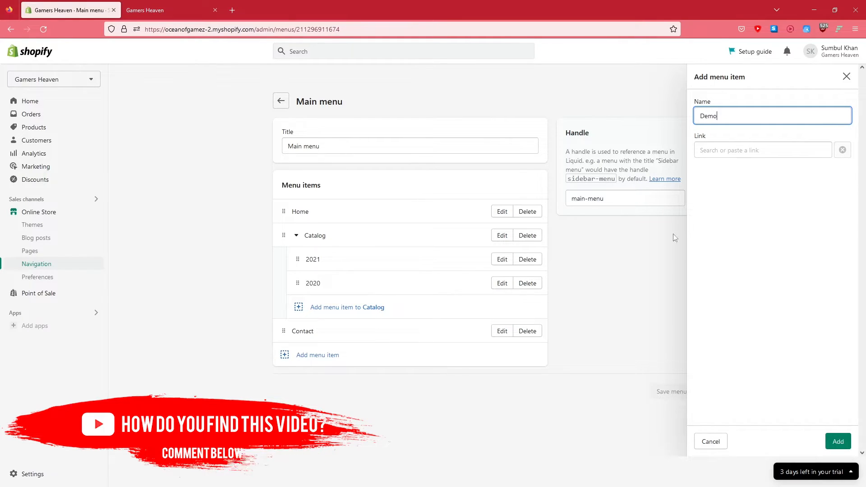
{"action": "left_click", "coordinate": [708, 150]}
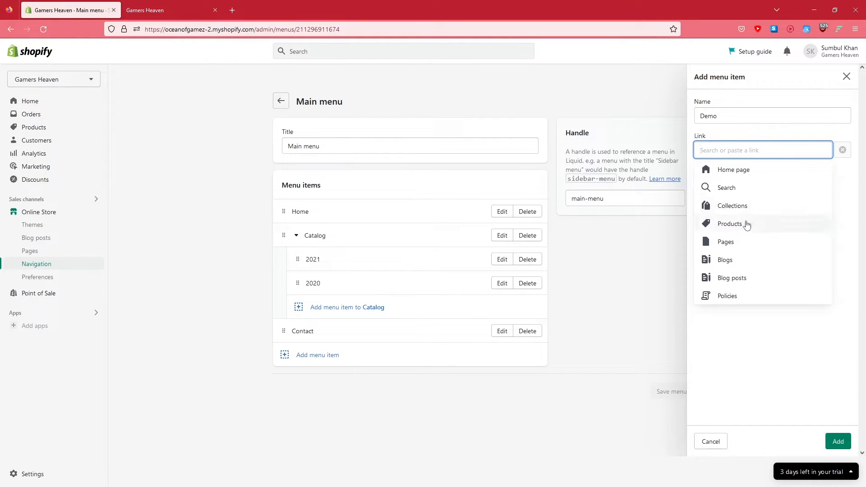
{"action": "left_click", "coordinate": [739, 241]}
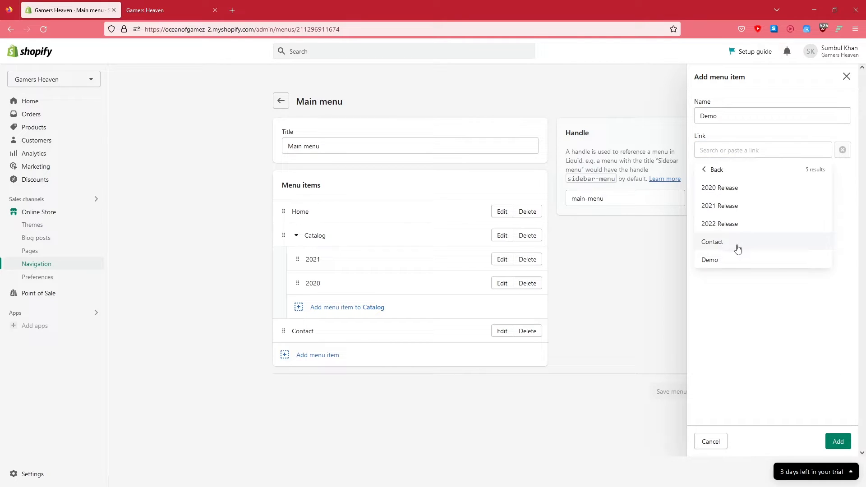
{"action": "left_click", "coordinate": [728, 259]}
{"action": "left_click", "coordinate": [838, 441]}
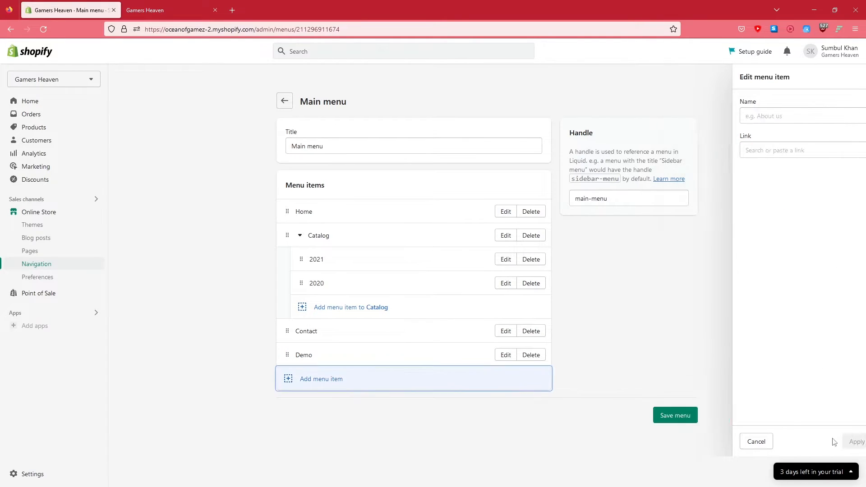
- Nest the Demo item under 2021 inside Catalog and save the menu
{"action": "left_click_drag", "start_coordinate": [287, 359], "coordinate": [338, 300]}
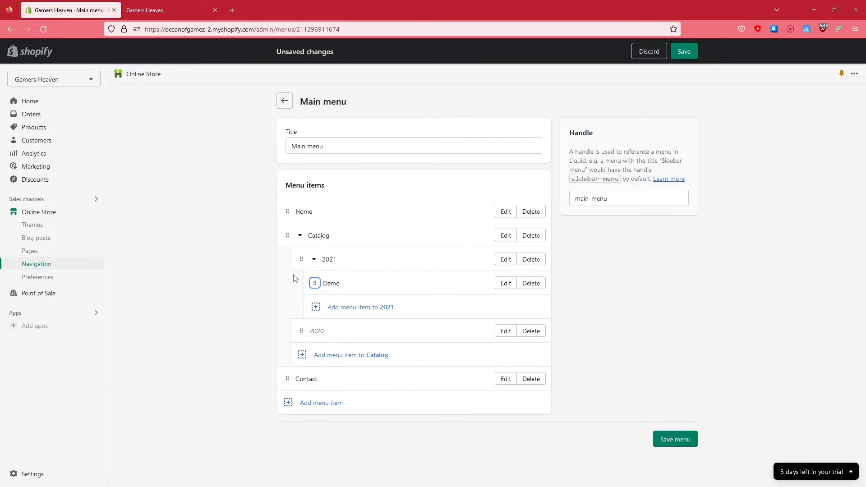
{"action": "left_click", "coordinate": [665, 440]}
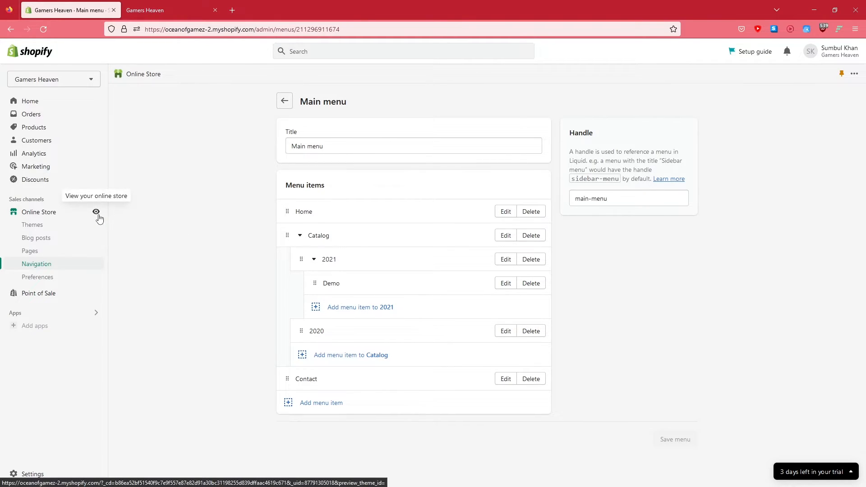
- View the online store and expand Catalog and its 2021 entry to check the nested drop-down, then collapse it
{"action": "left_click", "coordinate": [96, 212]}
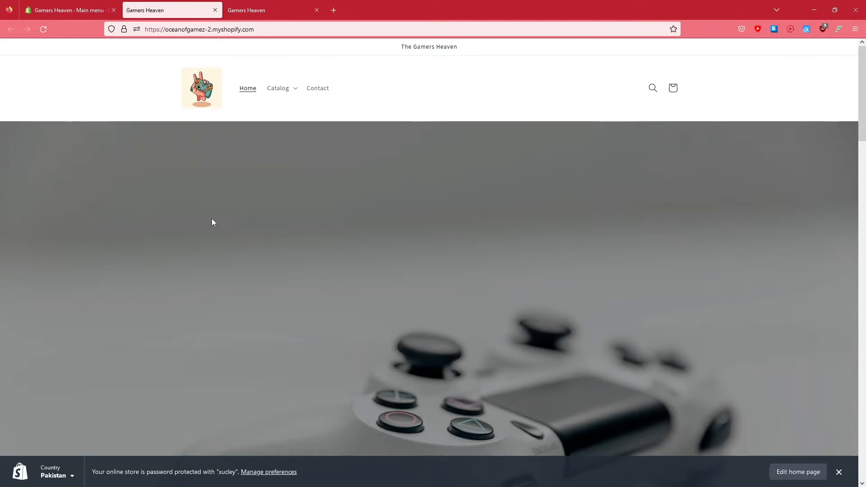
{"action": "left_click", "coordinate": [297, 98]}
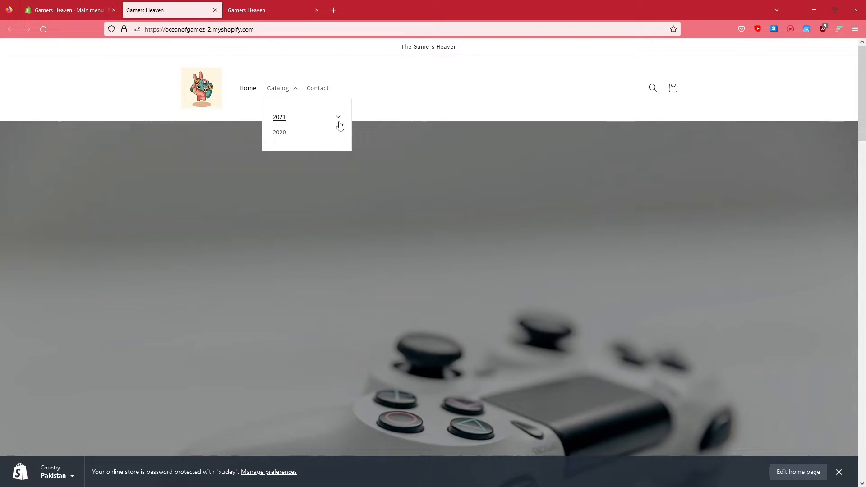
{"action": "left_click", "coordinate": [298, 99]}
{"action": "left_click", "coordinate": [298, 98]}
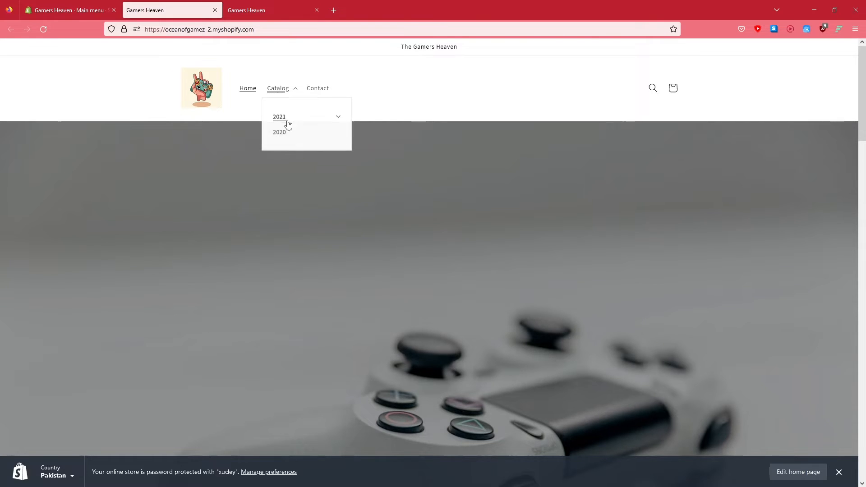
{"action": "left_click", "coordinate": [342, 122]}
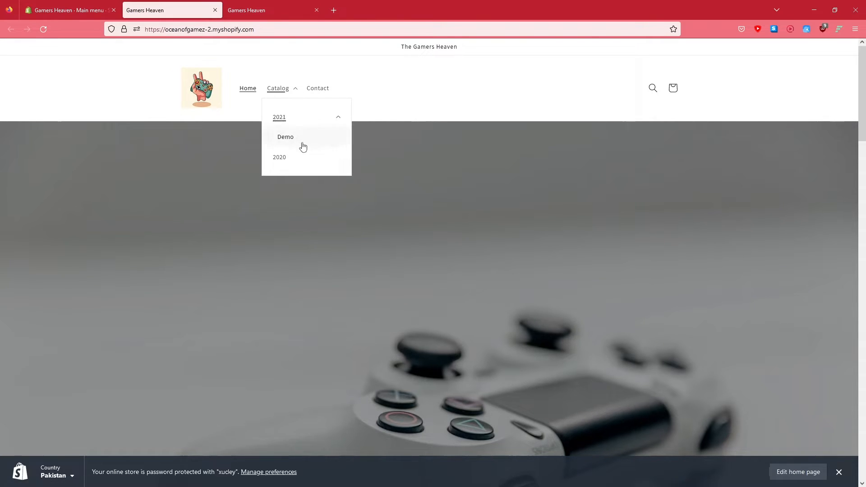
{"action": "left_click", "coordinate": [384, 119]}
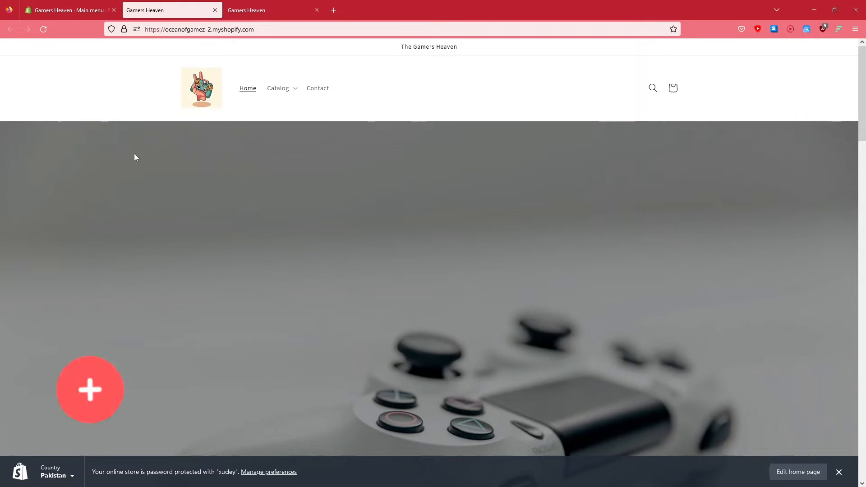
- Review the nested structure in the Main menu editor and return to the storefront
{"action": "left_click", "coordinate": [91, 15]}
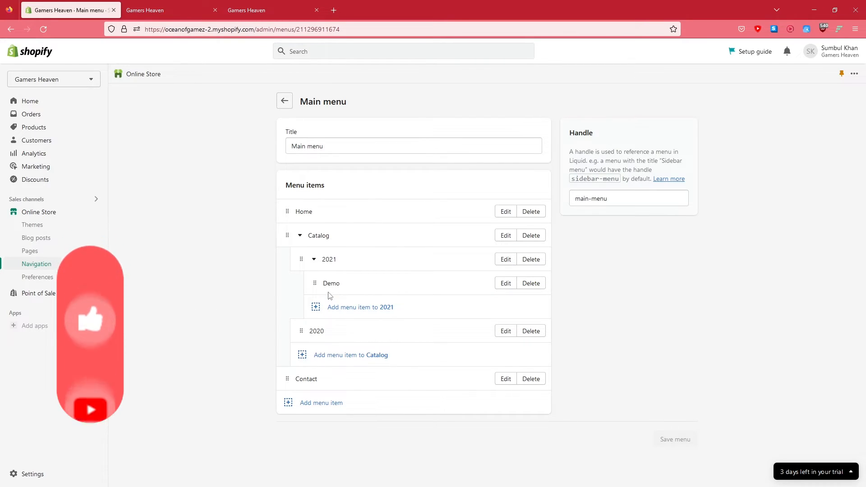
{"action": "left_click", "coordinate": [189, 30]}
{"action": "left_click", "coordinate": [188, 13]}
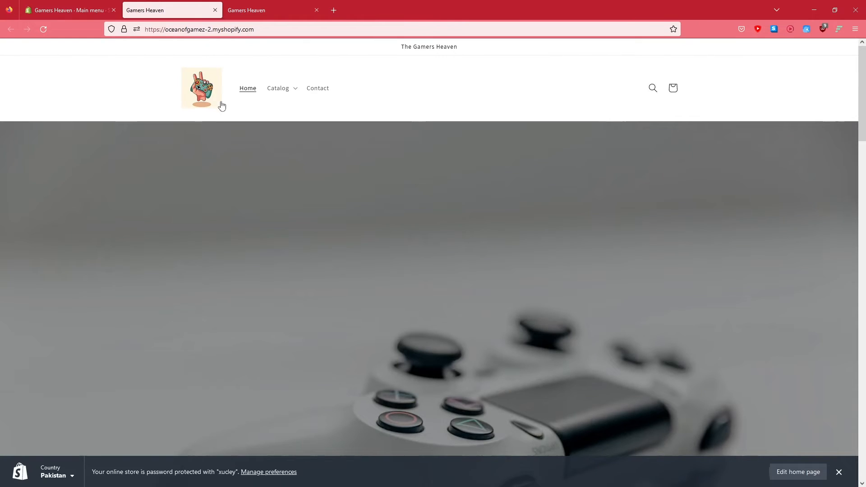
- Compare the storefront's expanded Catalog drop-down with the nested items in the Main menu editor, collapse the drop-down and return to the editor
{"action": "left_click", "coordinate": [296, 90]}
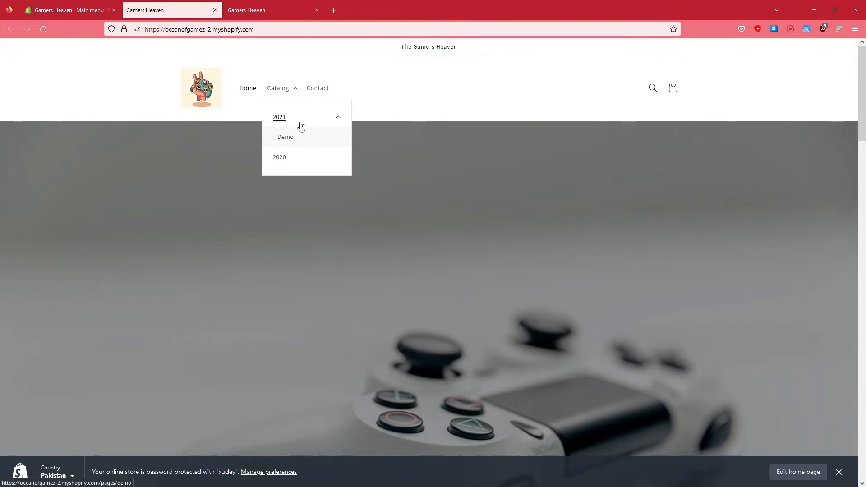
{"action": "left_click", "coordinate": [79, 12]}
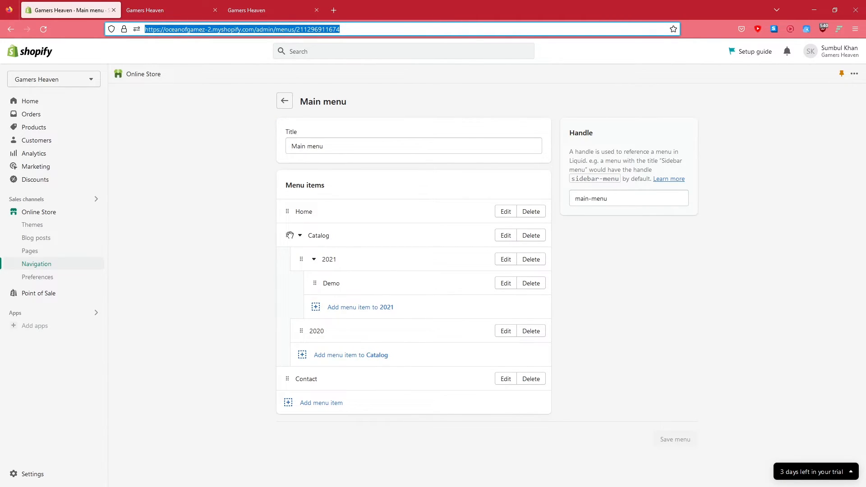
{"action": "left_click", "coordinate": [200, 11]}
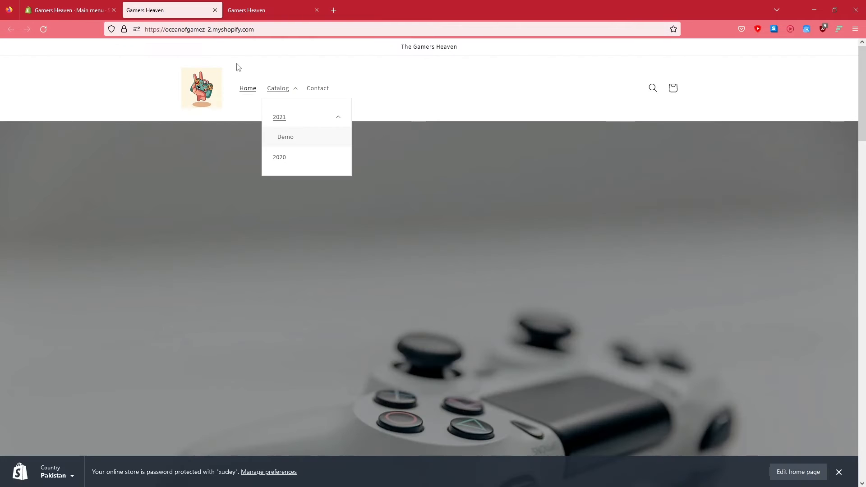
{"action": "left_click", "coordinate": [291, 91]}
{"action": "left_click", "coordinate": [292, 92]}
{"action": "left_click", "coordinate": [82, 4]}
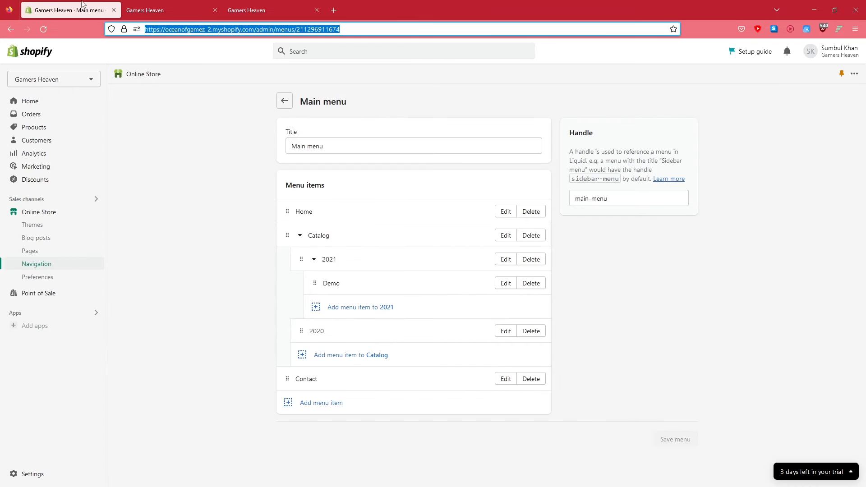
- Review the online store's list of pages and reopen the Main menu from the store navigation
{"action": "left_click", "coordinate": [45, 253]}
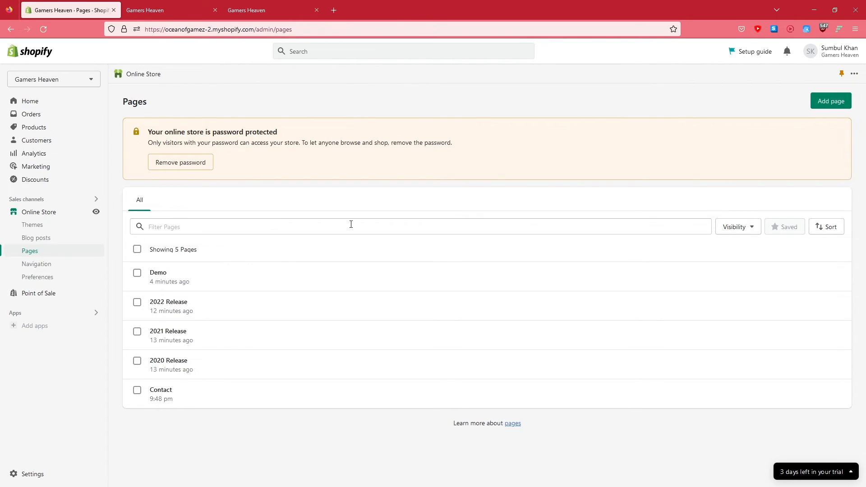
{"action": "left_click", "coordinate": [47, 265]}
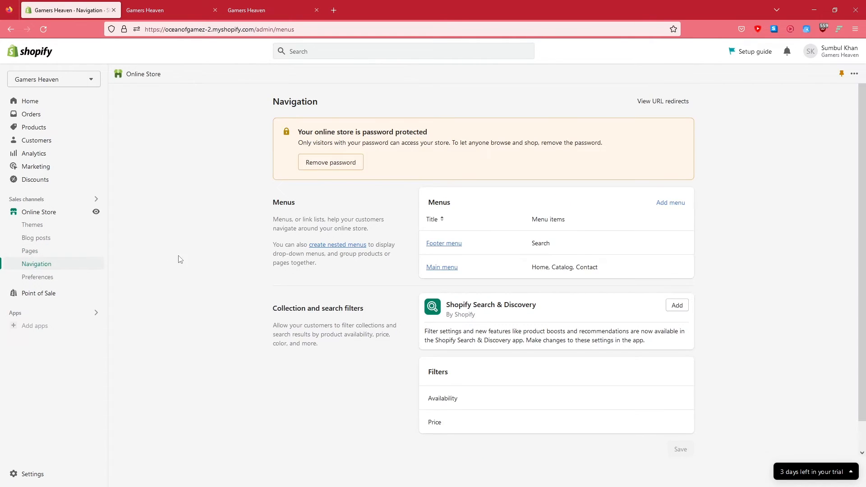
{"action": "left_click", "coordinate": [442, 268]}
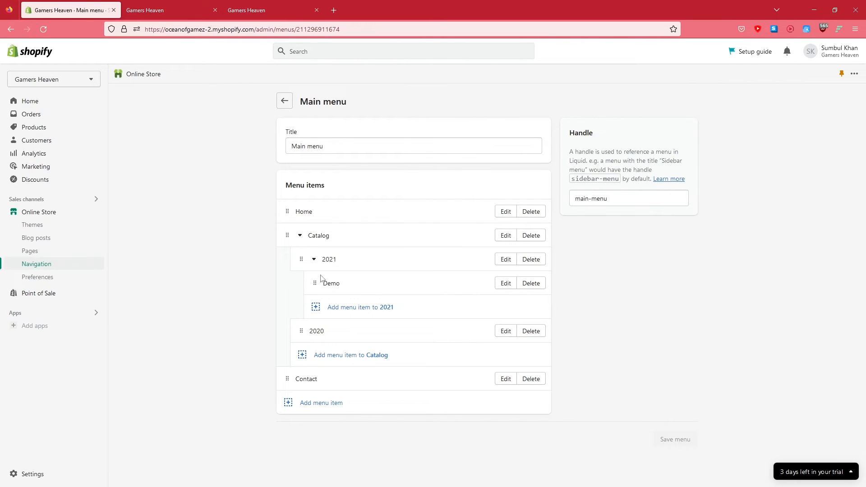
- Add a top-level Main menu item named "2022", linked to the 2022 Release page
{"action": "left_click", "coordinate": [300, 408]}
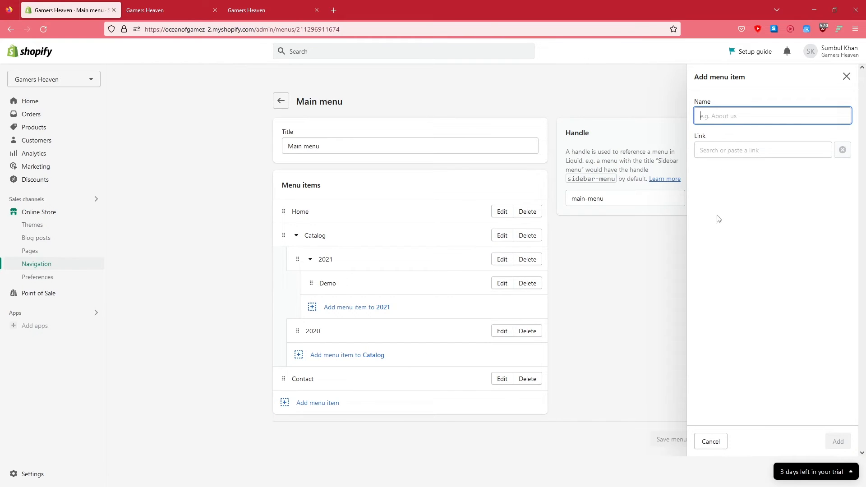
{"action": "left_click", "coordinate": [833, 441]}
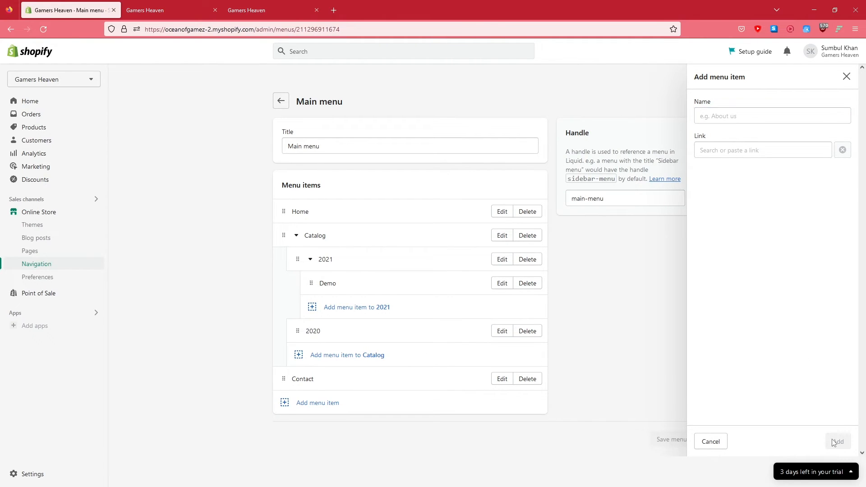
{"action": "left_click", "coordinate": [763, 115]}
{"action": "type", "text": "2"}
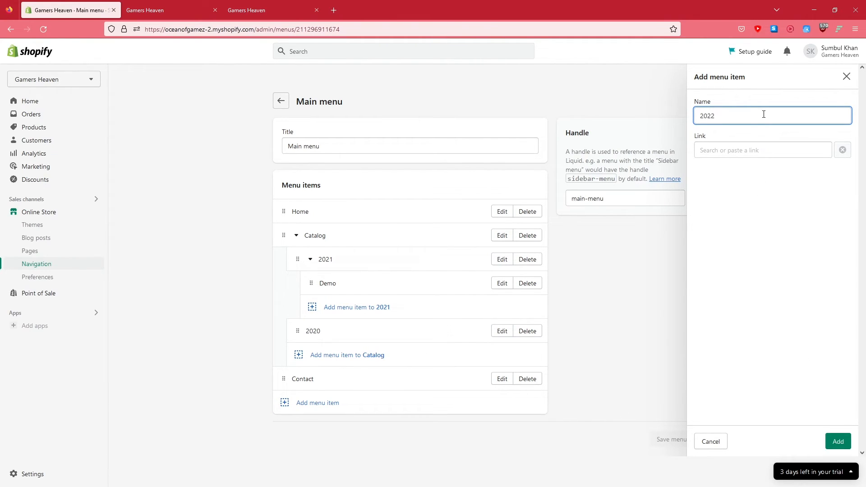
{"action": "type", "text": "022"}
{"action": "left_click", "coordinate": [786, 150]}
{"action": "left_click", "coordinate": [713, 241]}
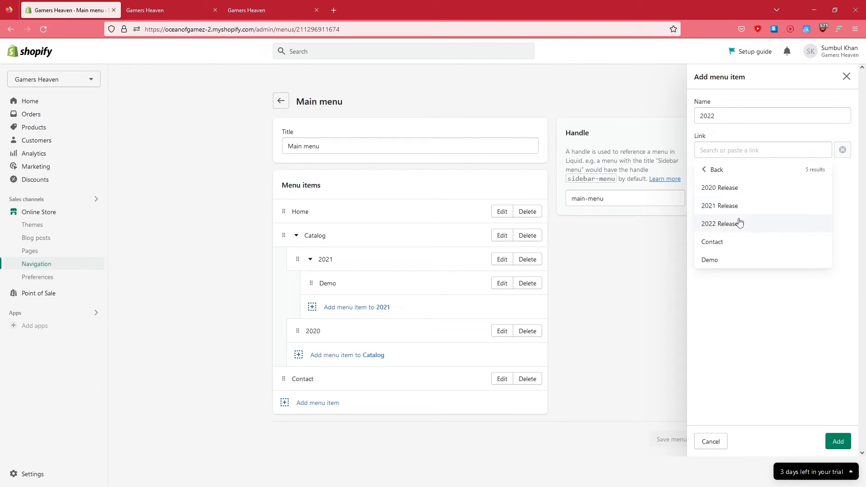
{"action": "left_click", "coordinate": [738, 223]}
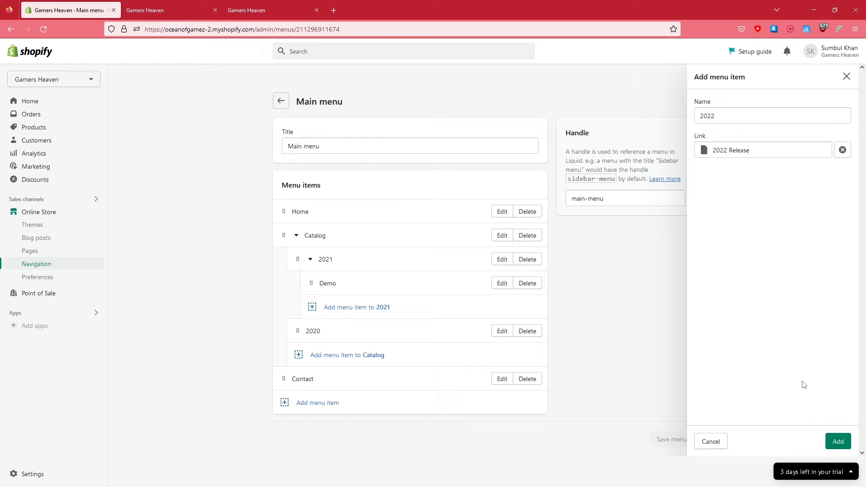
{"action": "left_click", "coordinate": [837, 441]}
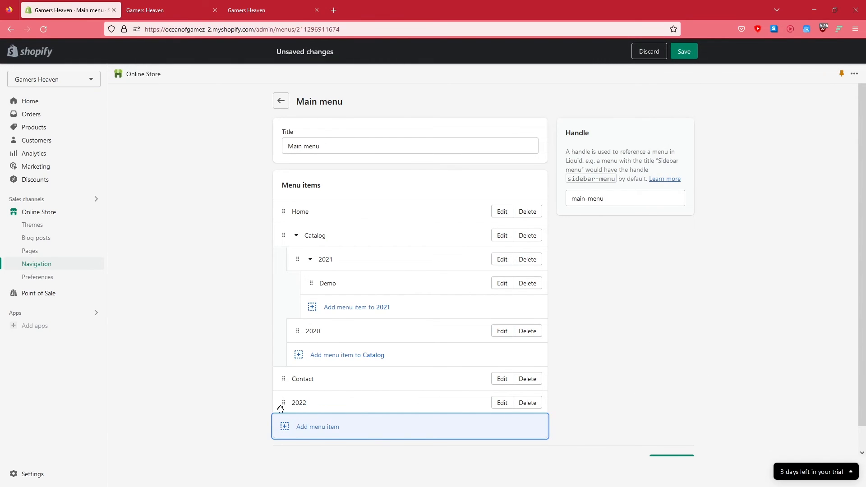
- Nest the 2022 item under Catalog above 2021, collapse the 2021 group and save the menu
{"action": "left_click_drag", "start_coordinate": [283, 407], "coordinate": [288, 288]}
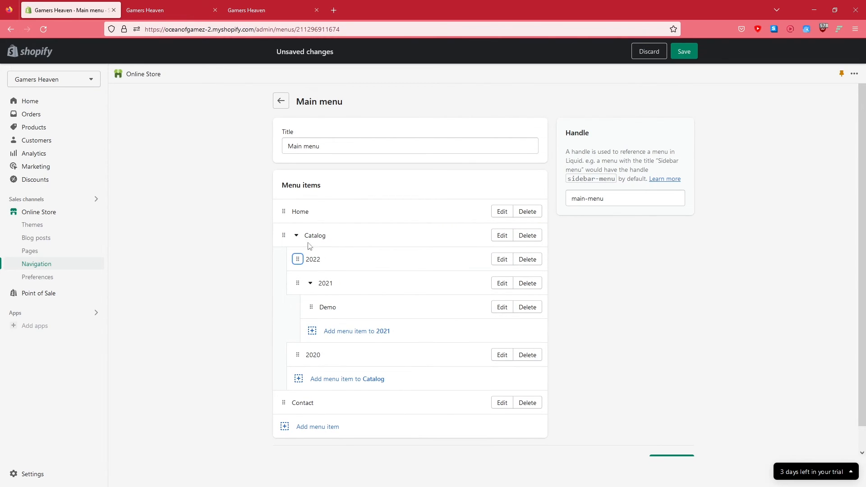
{"action": "left_click", "coordinate": [310, 283]}
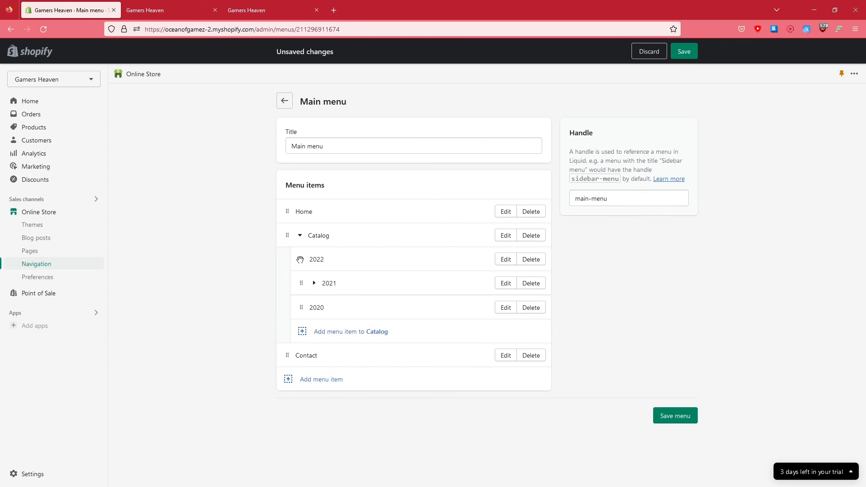
{"action": "left_click", "coordinate": [666, 413]}
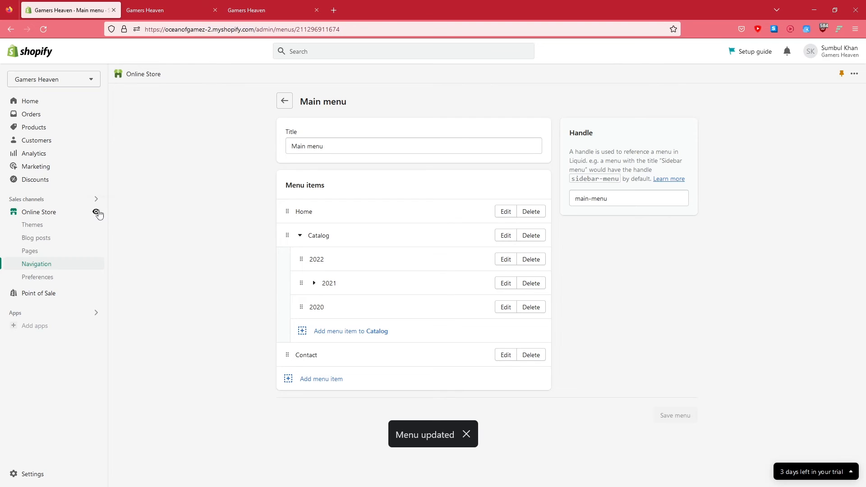
- View the online store and expand Catalog to check its updated drop-down entries
{"action": "left_click", "coordinate": [96, 212]}
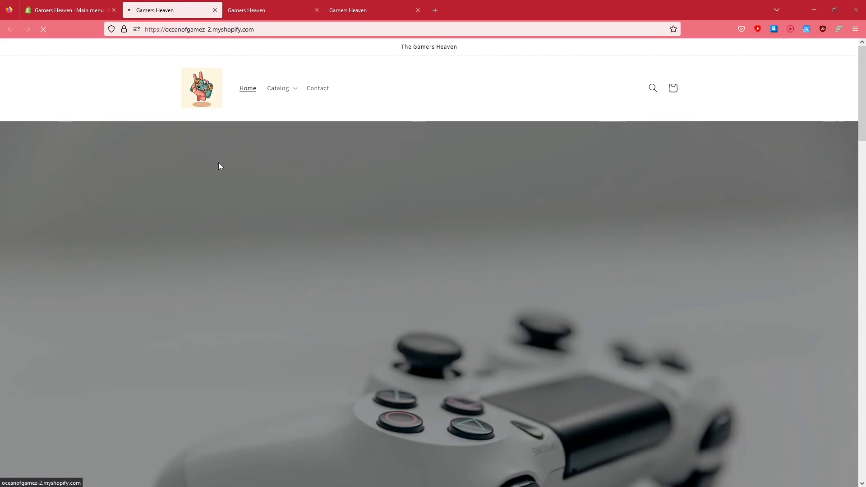
{"action": "left_click", "coordinate": [295, 90]}
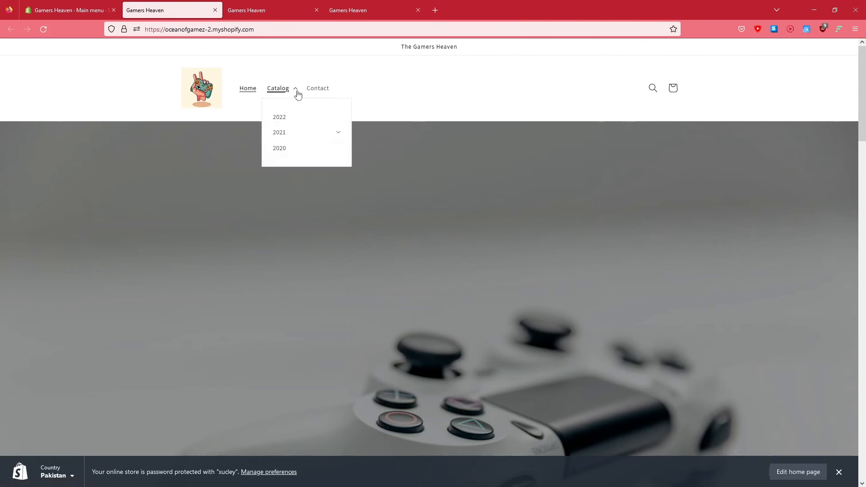